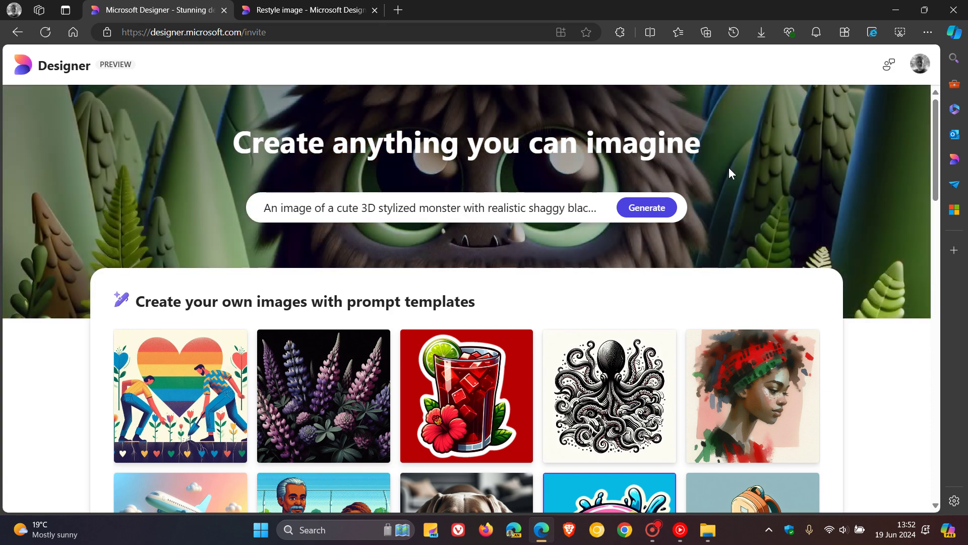
Switch to the 'Restyle image - Microsoft Designer' page with its style ideas gallery.
{"action": "left_click", "coordinate": [349, 13]}
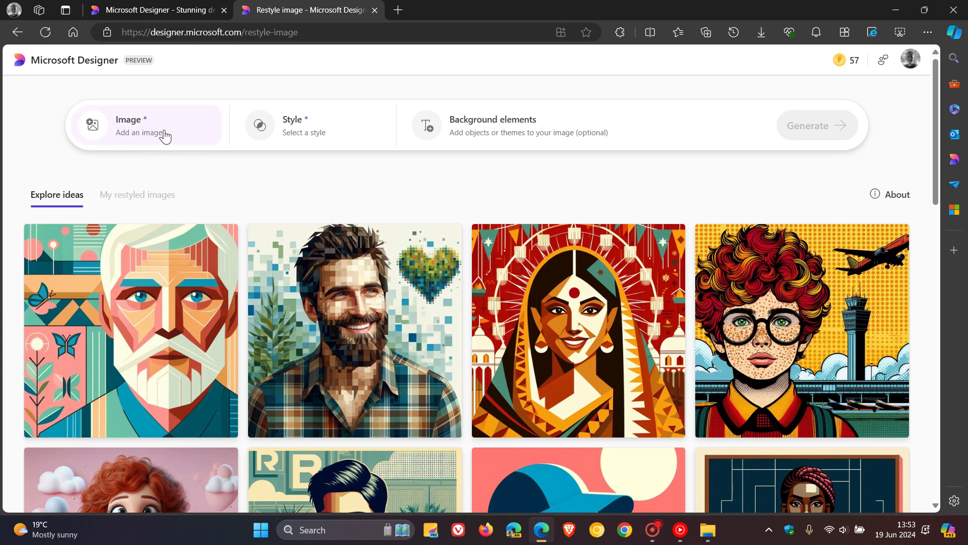
Load the Windows 11 picture from Media on Designer as the source image.
{"action": "left_click", "coordinate": [147, 129]}
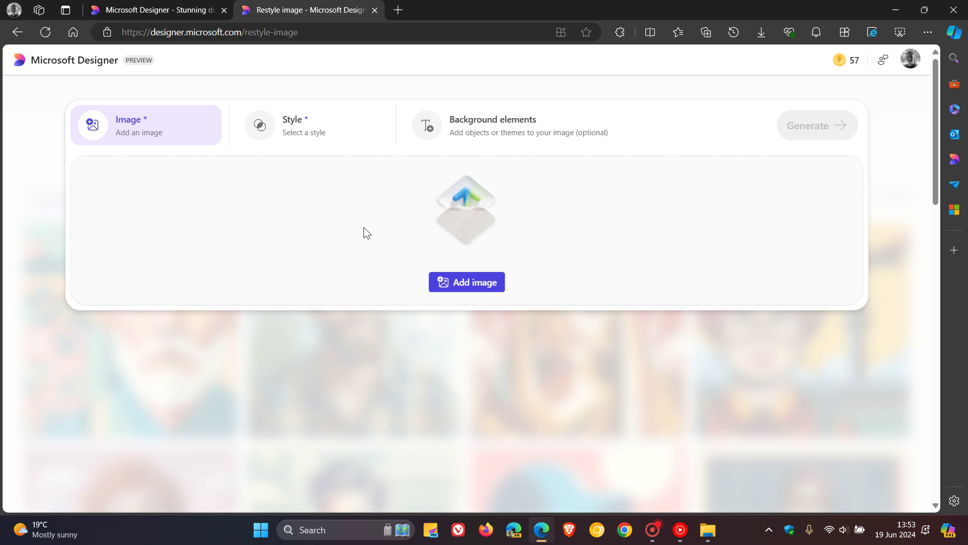
{"action": "left_click", "coordinate": [453, 285]}
{"action": "key", "text": "Escape"}
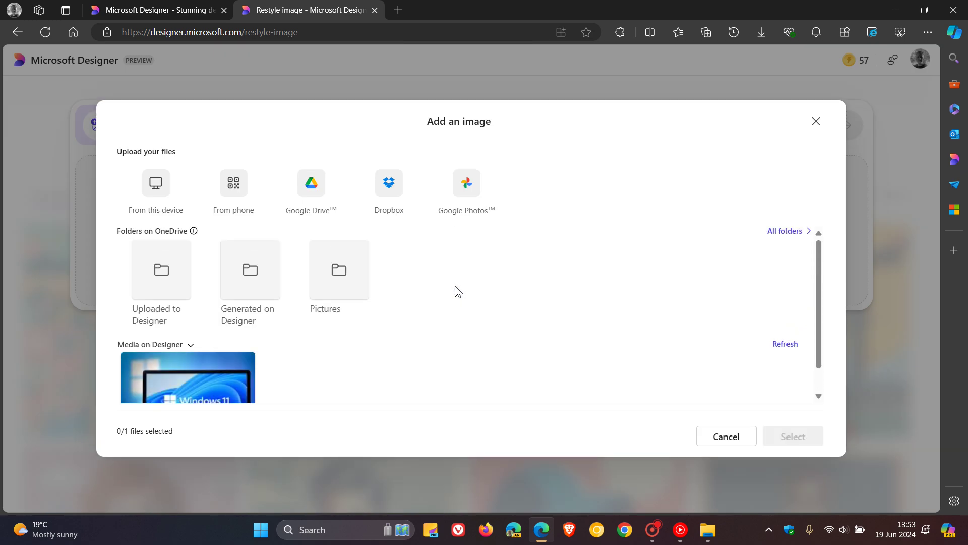
{"action": "scroll", "coordinate": [455, 287], "scroll_direction": "down", "scroll_amount": 1}
{"action": "scroll", "coordinate": [264, 350], "scroll_direction": "up", "scroll_amount": 1}
{"action": "scroll", "coordinate": [359, 336], "scroll_direction": "down", "scroll_amount": 1}
{"action": "left_click", "coordinate": [201, 363]}
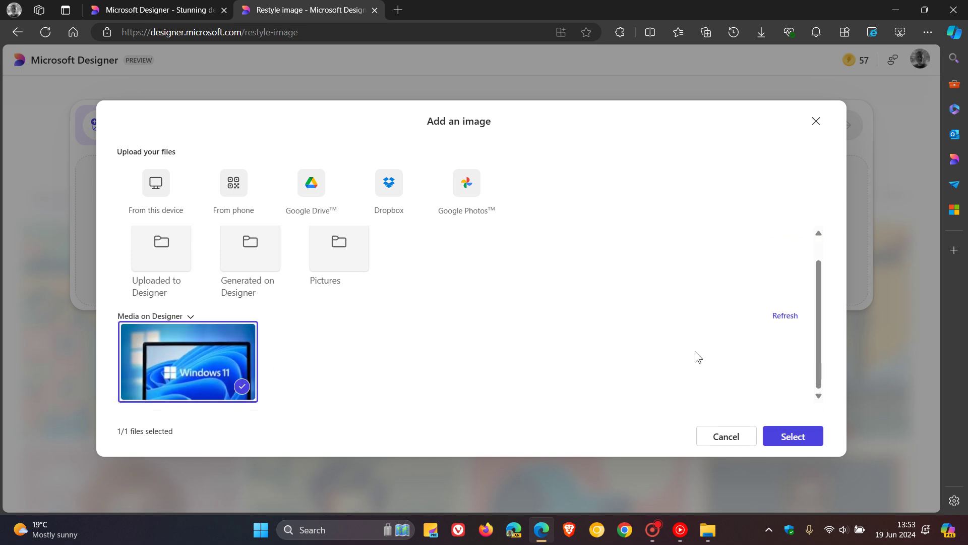
{"action": "left_click", "coordinate": [779, 437]}
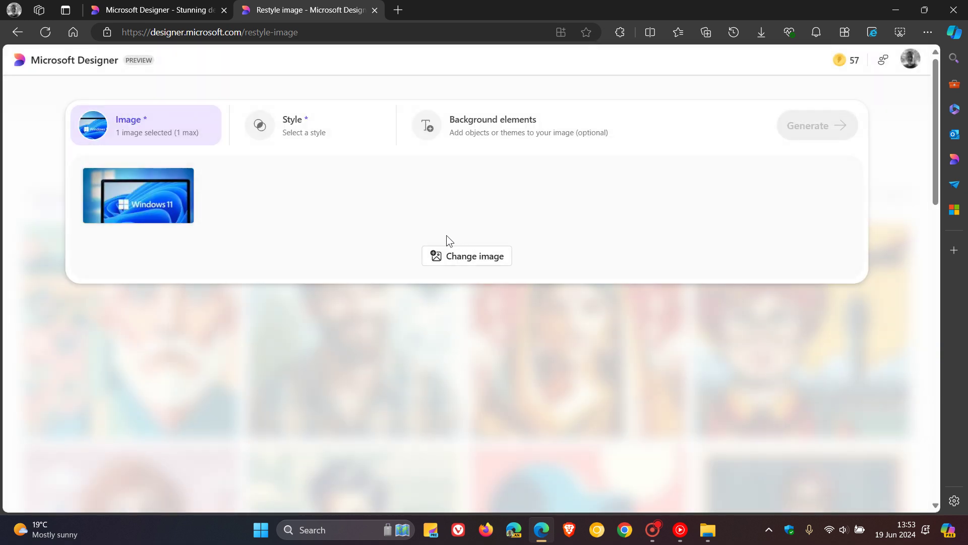
Choose Modern cartoon from the Style gallery.
{"action": "left_click", "coordinate": [315, 121]}
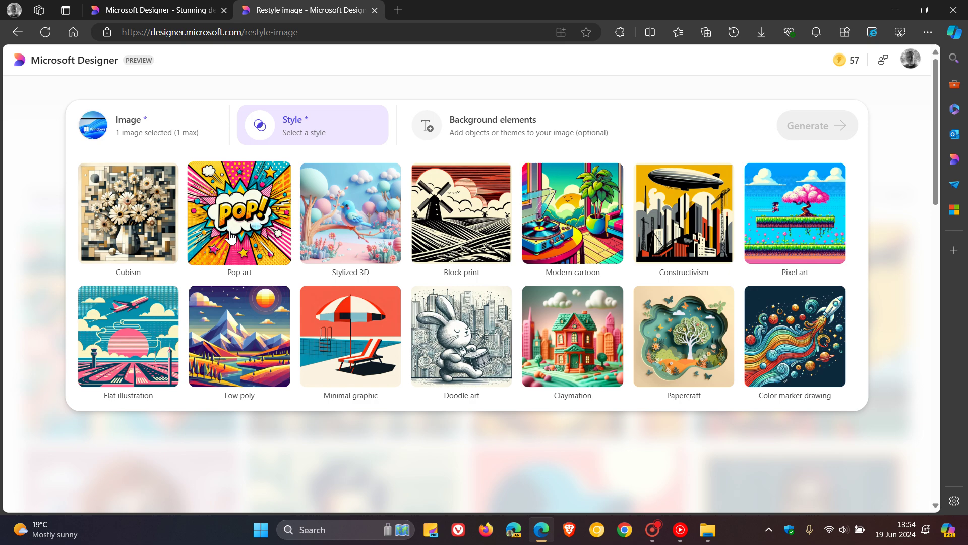
{"action": "left_click", "coordinate": [577, 223]}
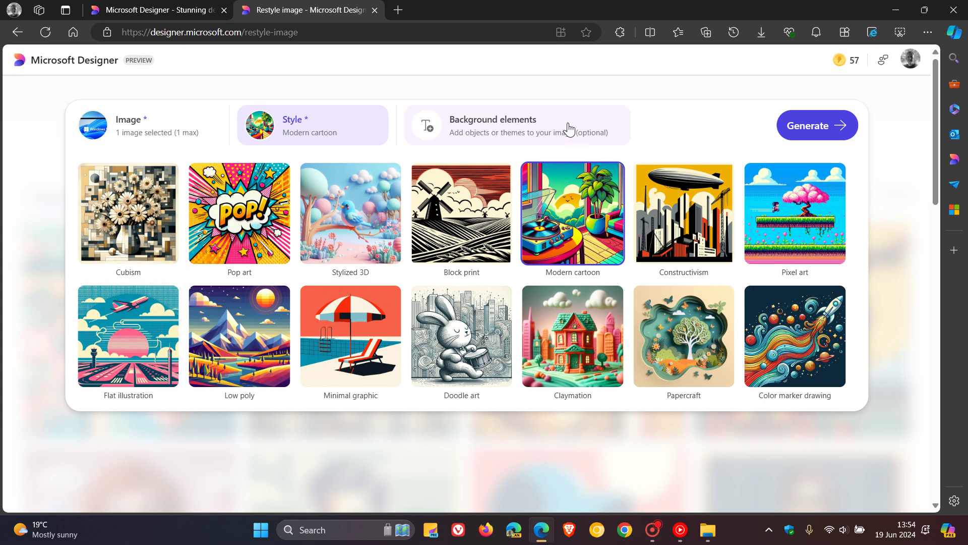
Generate the four Modern cartoon restyles of the Windows 11 picture.
{"action": "left_click", "coordinate": [808, 134]}
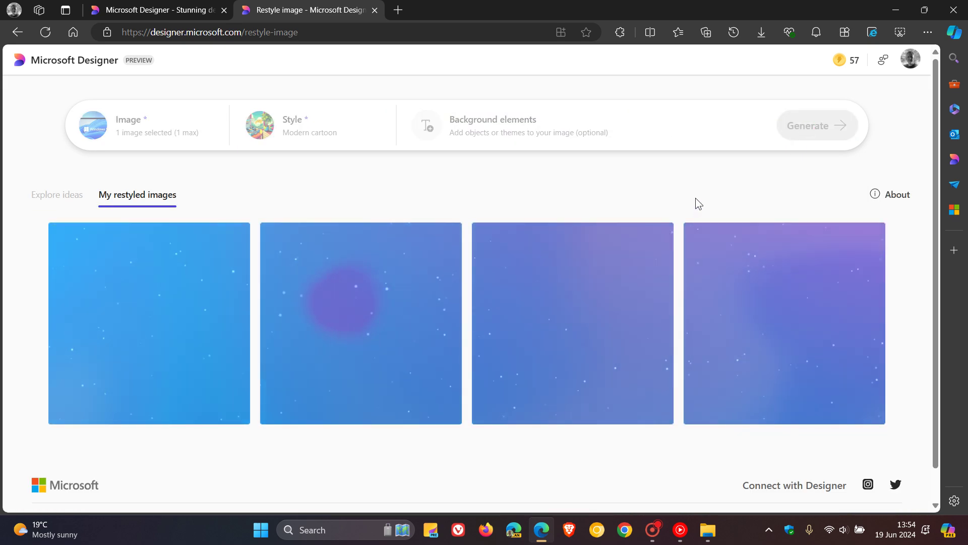